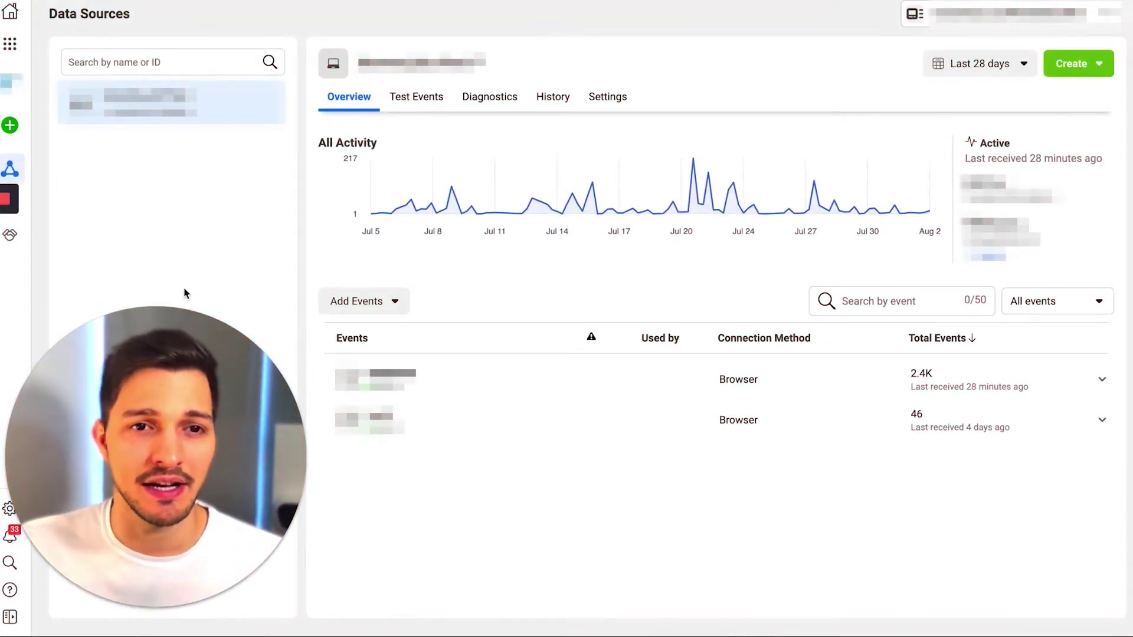
Bring up the pixel's Create menu with its Custom Conversion option
click(12, 47)
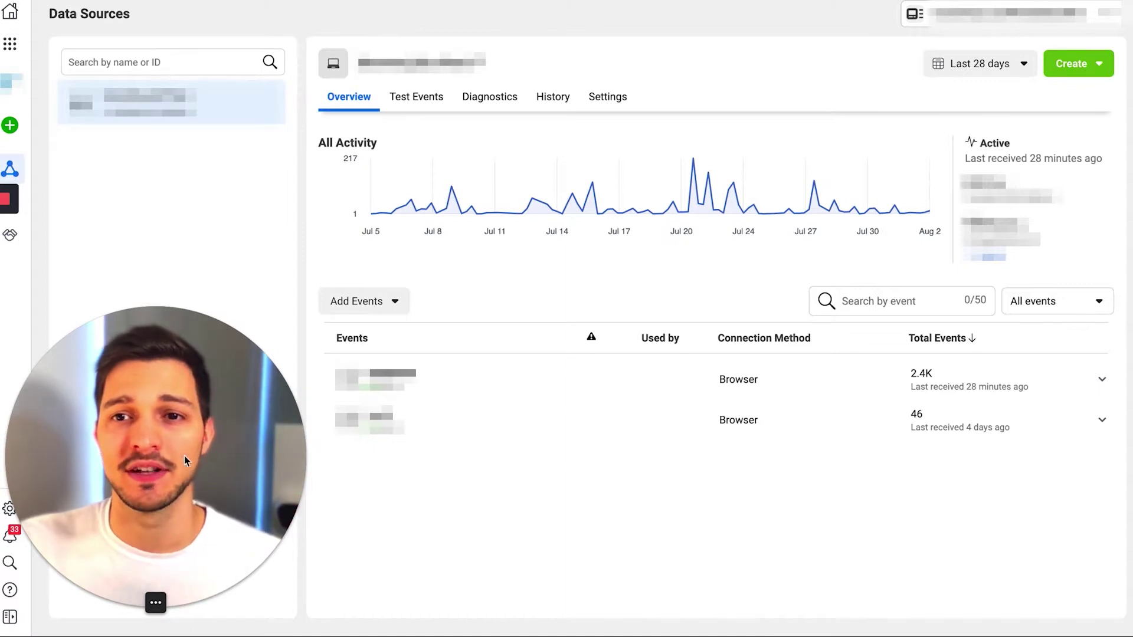
click(1097, 69)
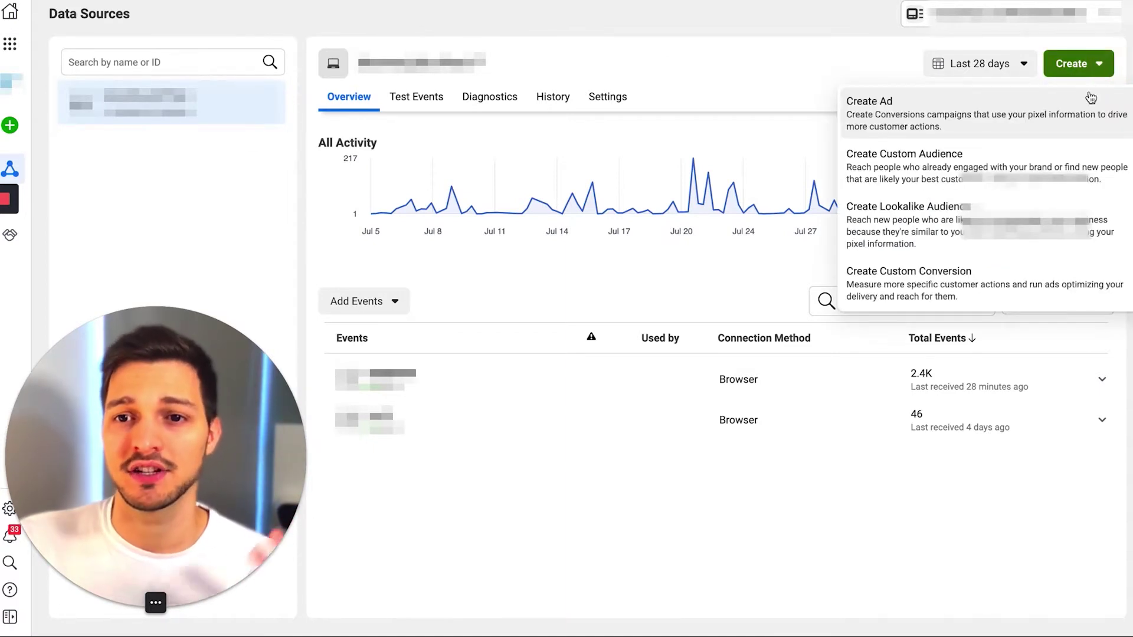
Start a custom conversion and name it 'New Booked Call'
click(977, 291)
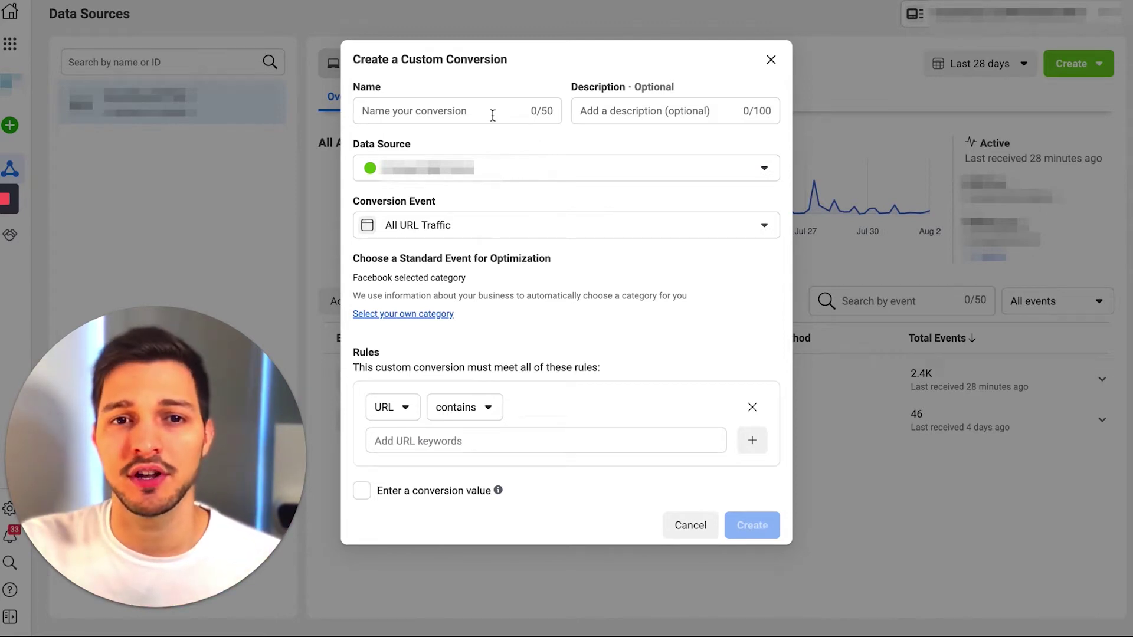
click(441, 116)
text(New Booked Call)
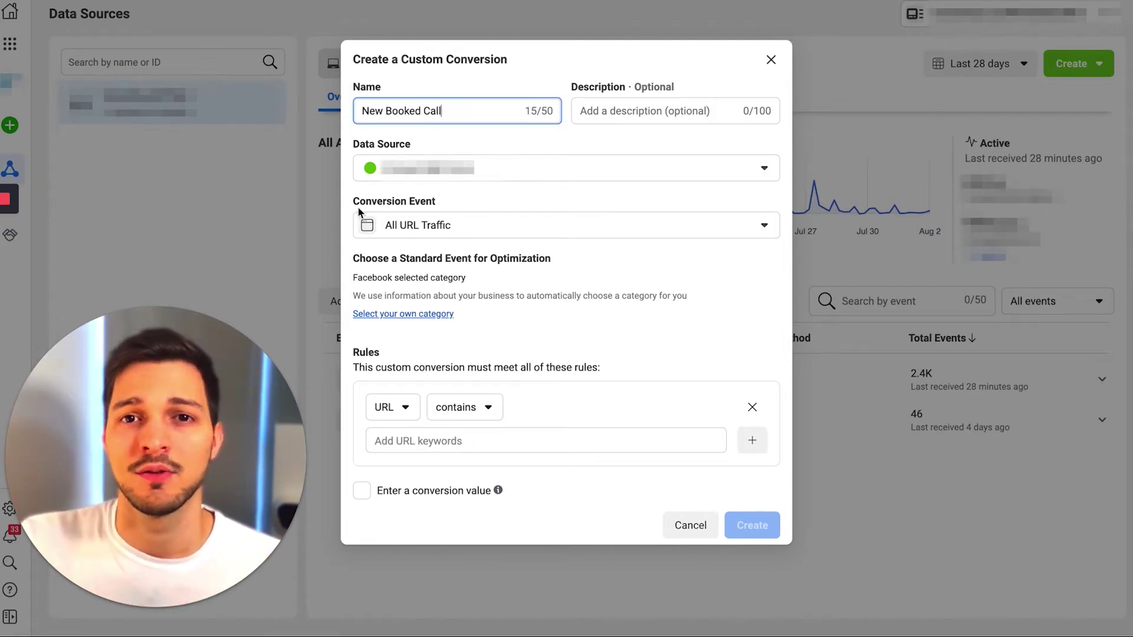
Add the description 'Anytime someone hits the thank you page after booking a call'
click(595, 109)
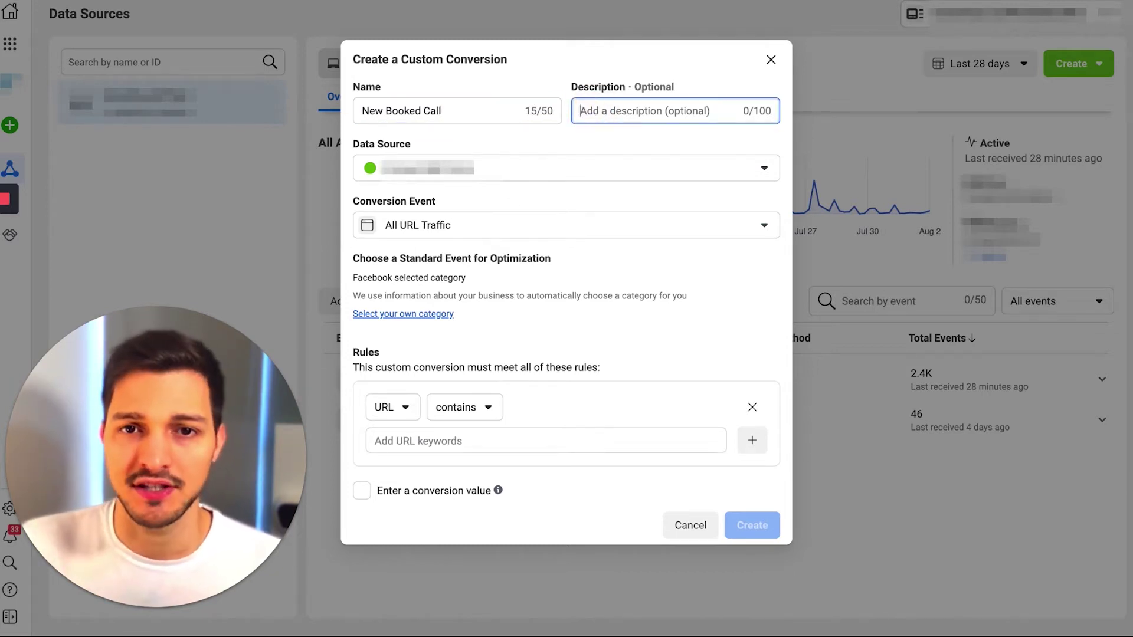
text(Anytime someone hi)
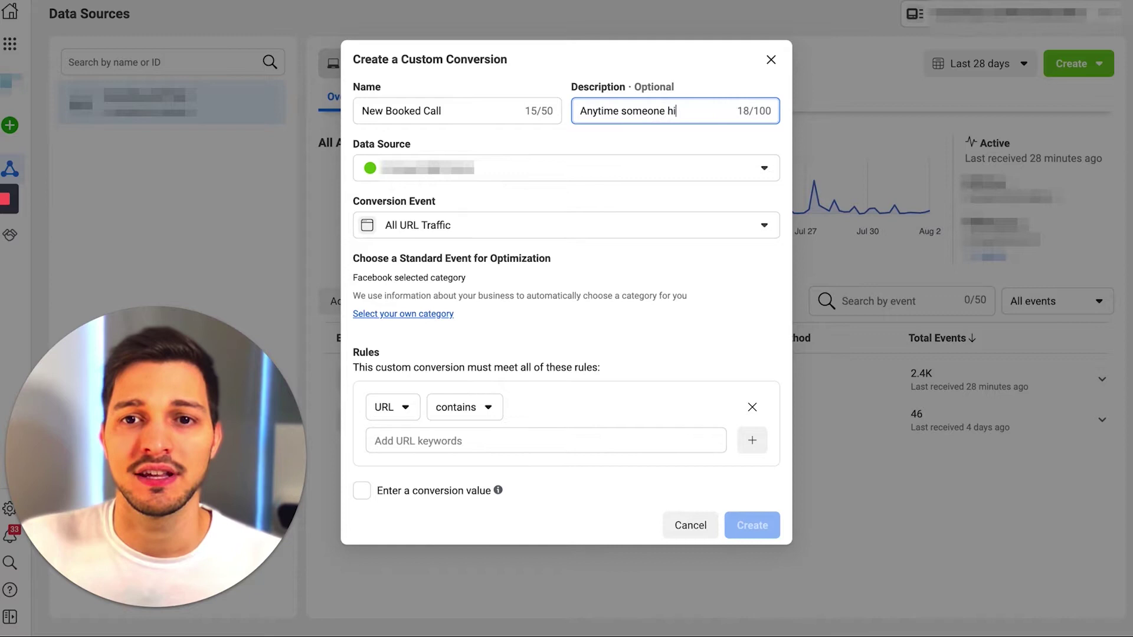
text(ts the th)
key(BackSpace)
key(BackSpace)
text(he thank you page aft)
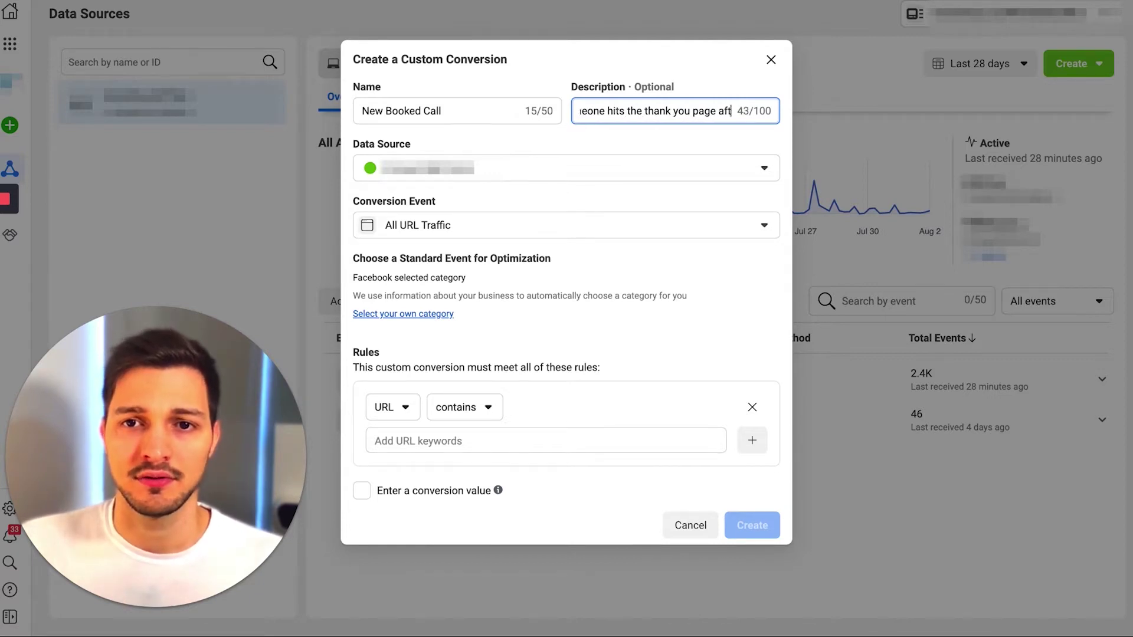
text(er booking a call)
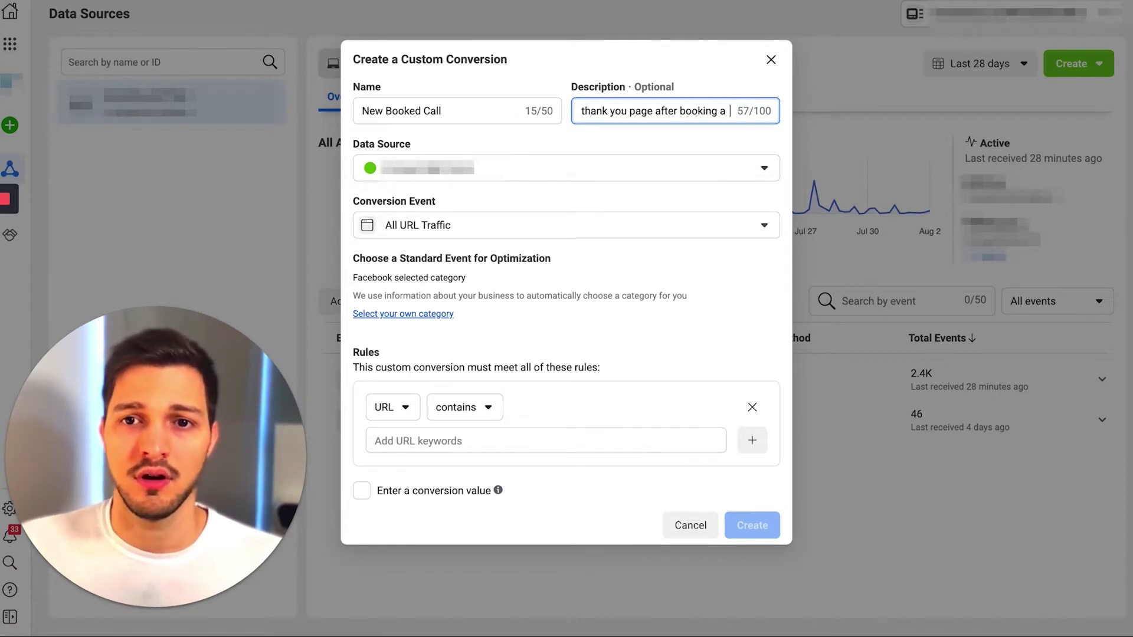
click(558, 142)
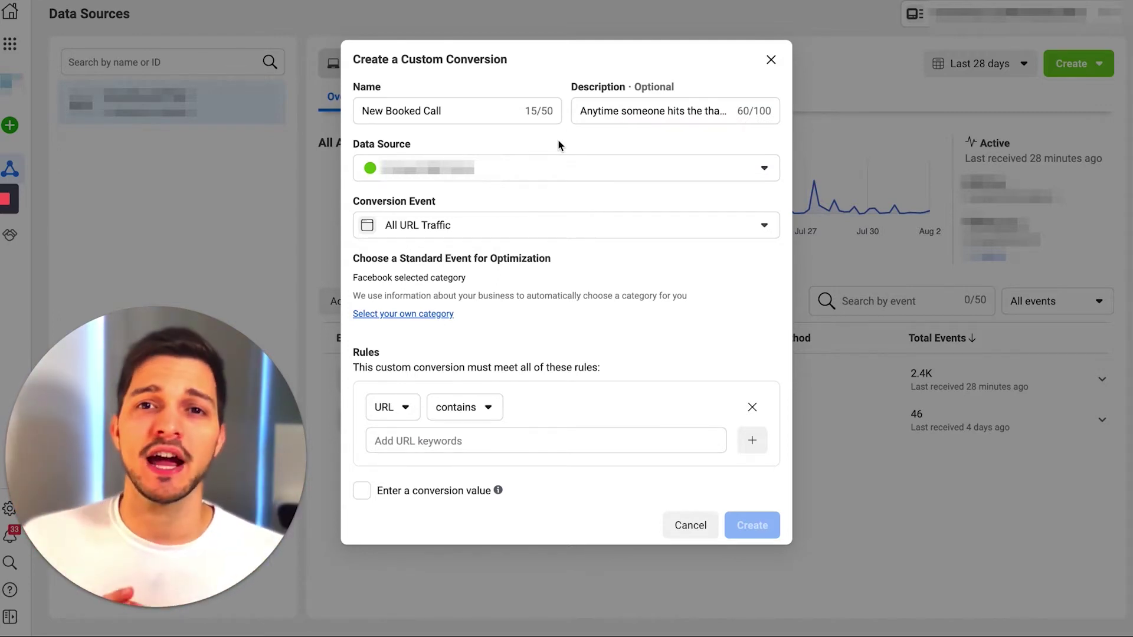
Pick Lead from the standard events for optimization list
click(559, 144)
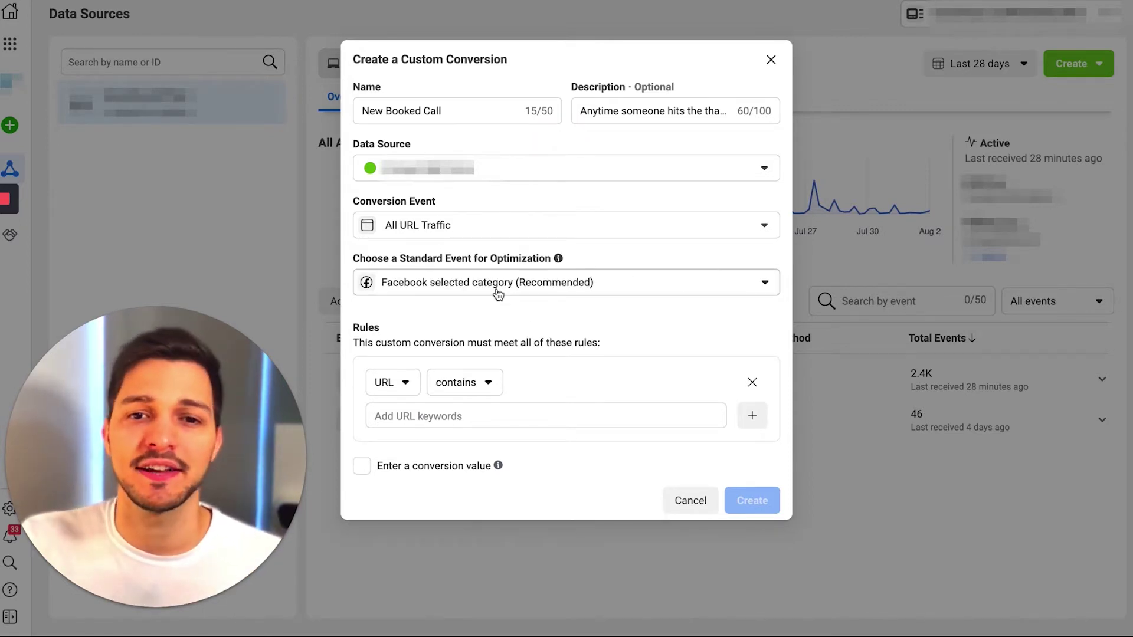
click(498, 291)
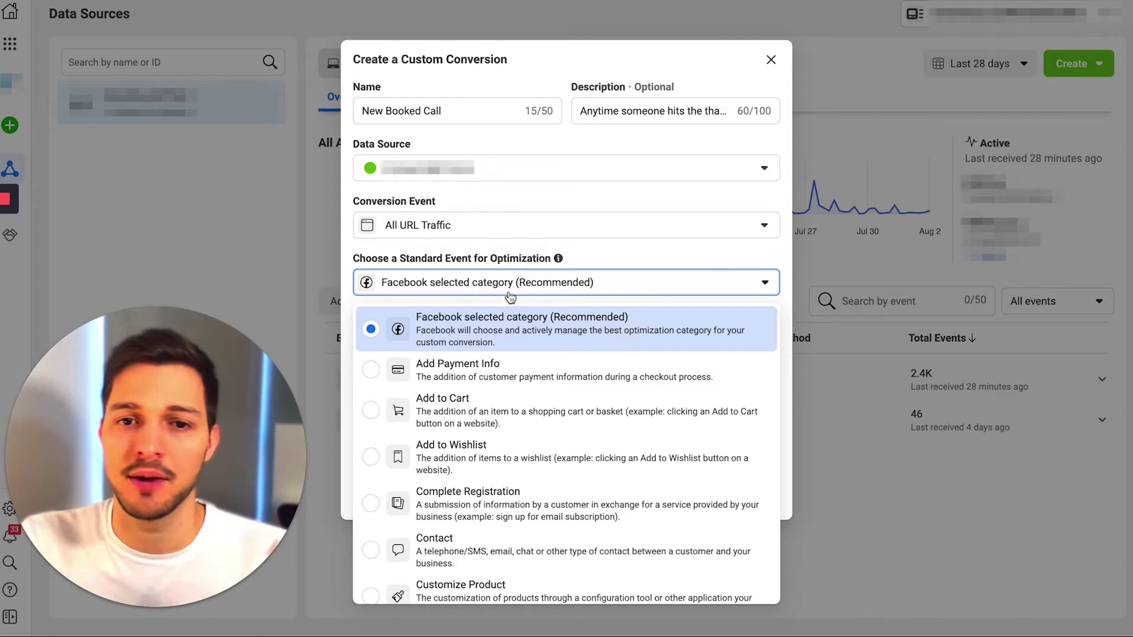
scroll(503, 322, down, 10)
scroll(511, 423, up, 7)
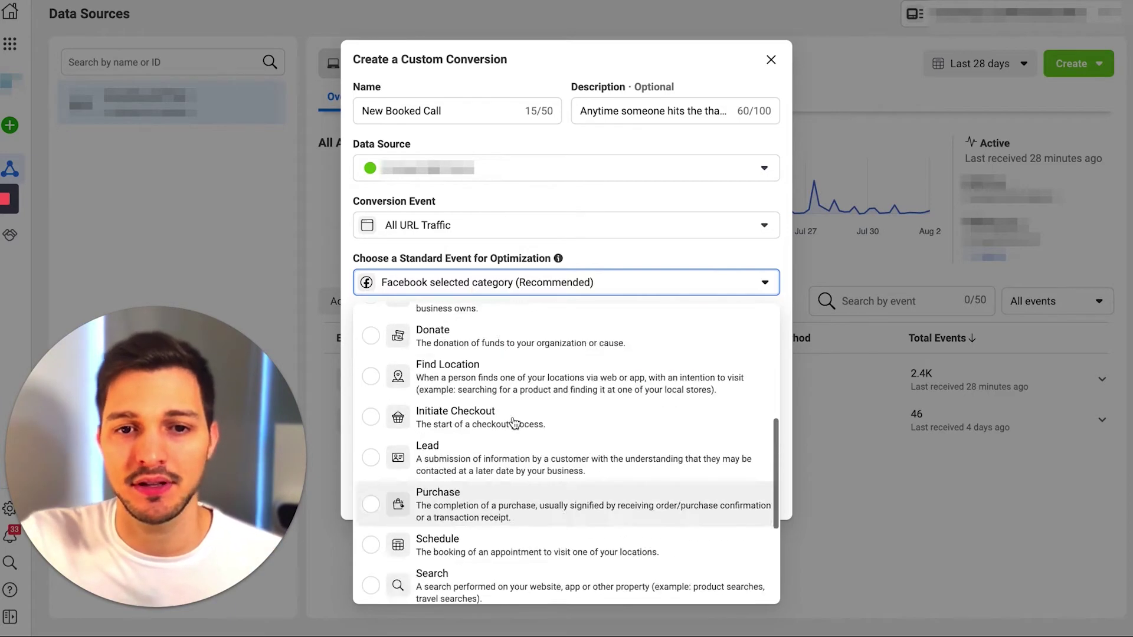
scroll(515, 421, down, 4)
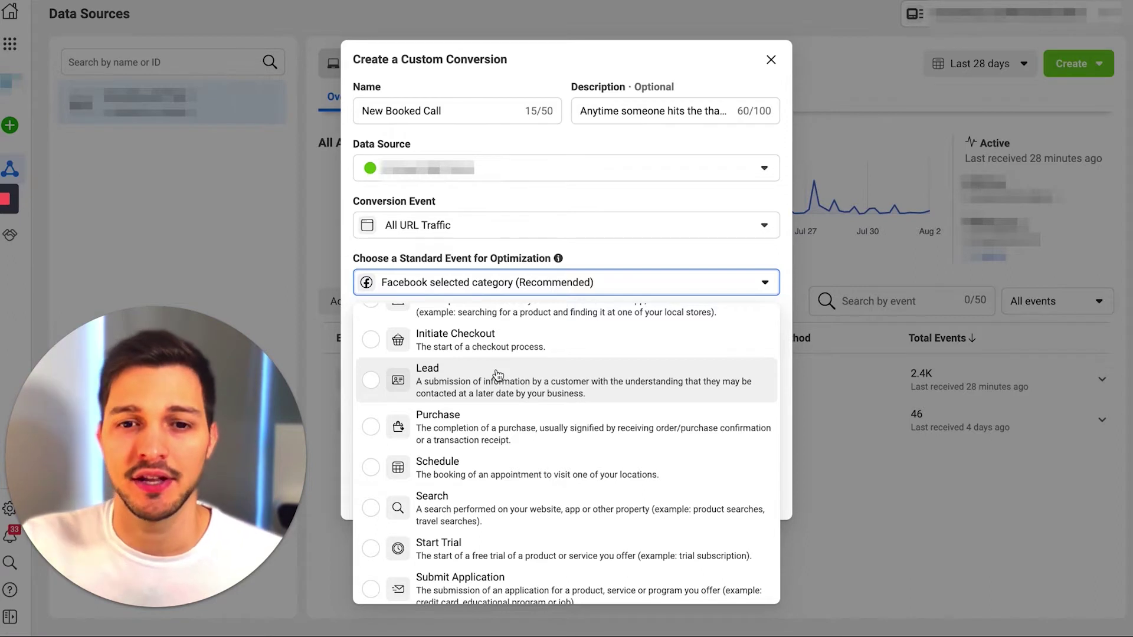
scroll(498, 375, down, 3)
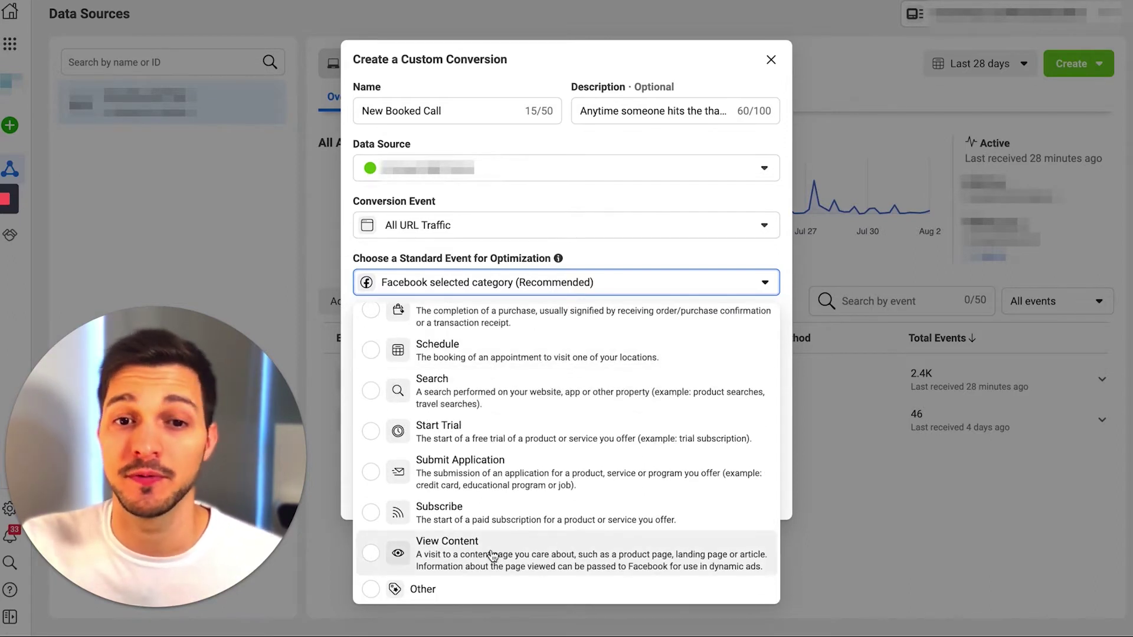
scroll(485, 549, up, 2)
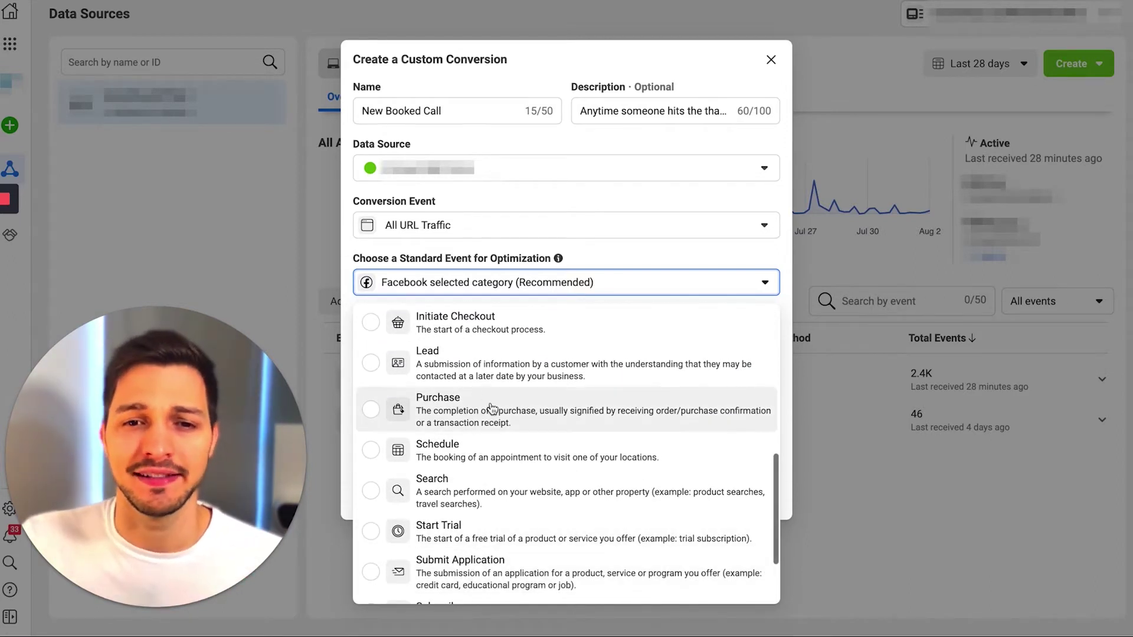
click(452, 362)
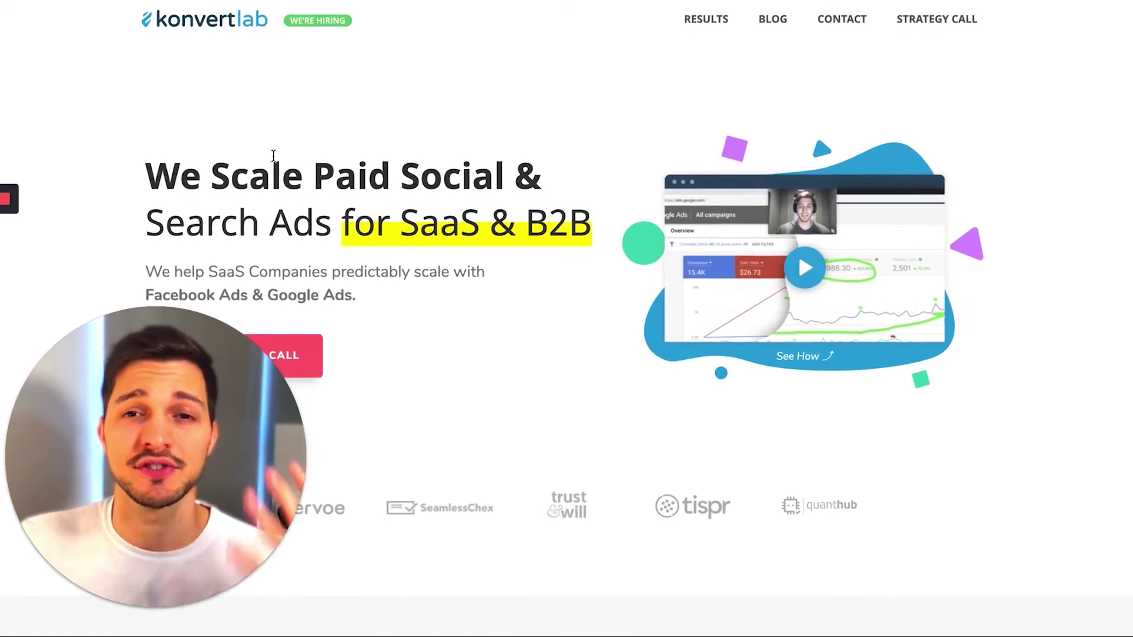
Scroll down the Konvert Lab homepage
scroll(366, 201, down, 2)
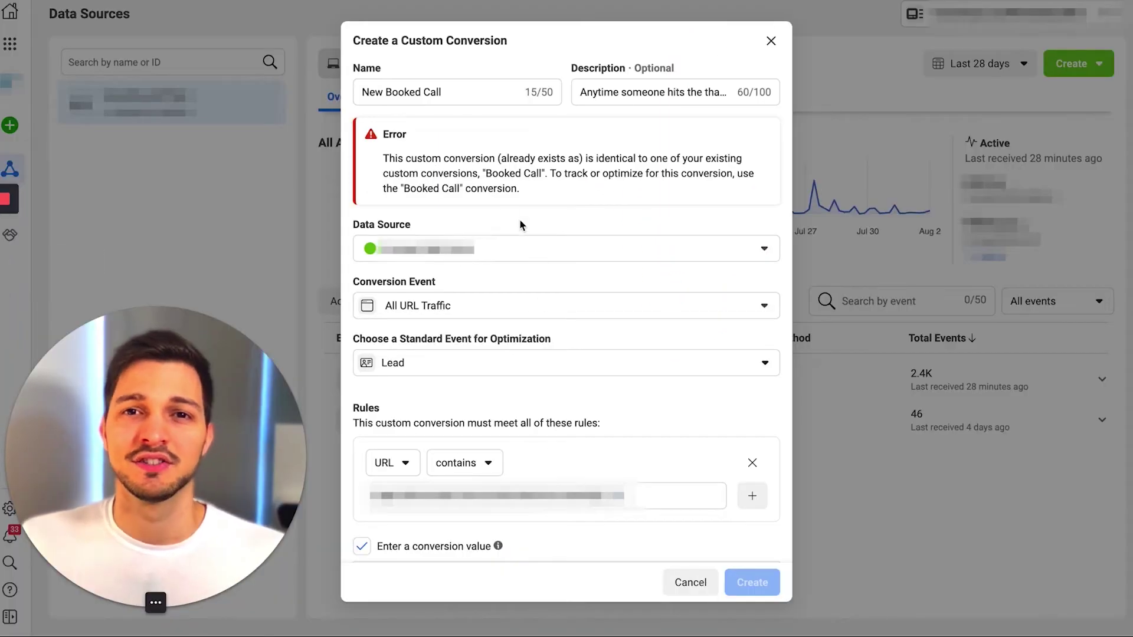
Confirm the $150.00 conversion value and create the New Booked Call conversion
double_click(412, 189)
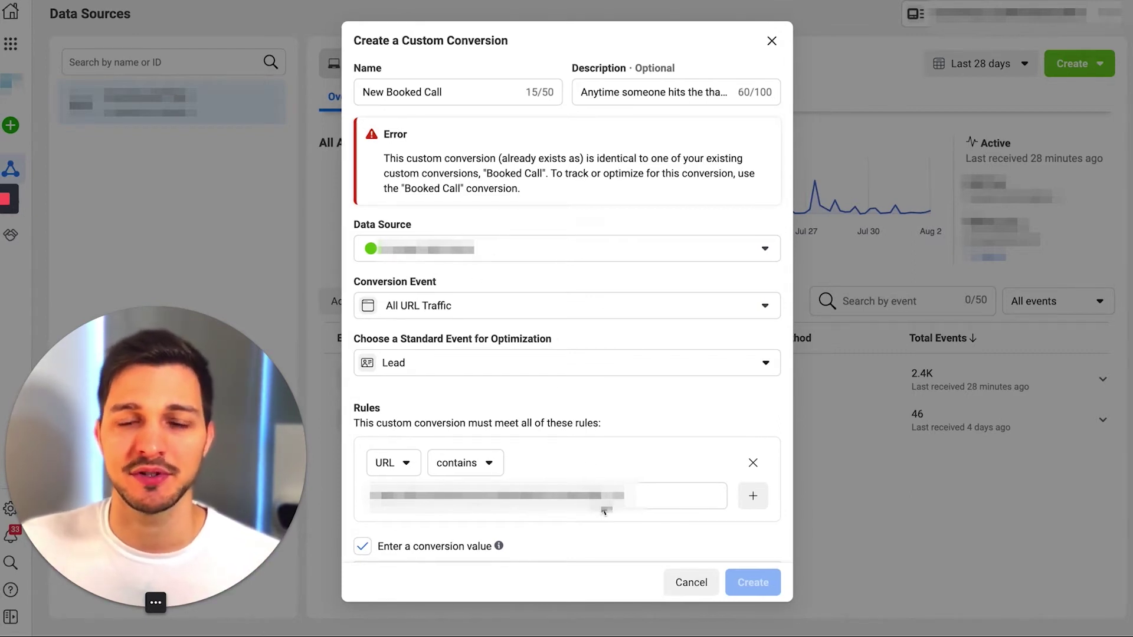
scroll(625, 519, down, 1)
click(744, 581)
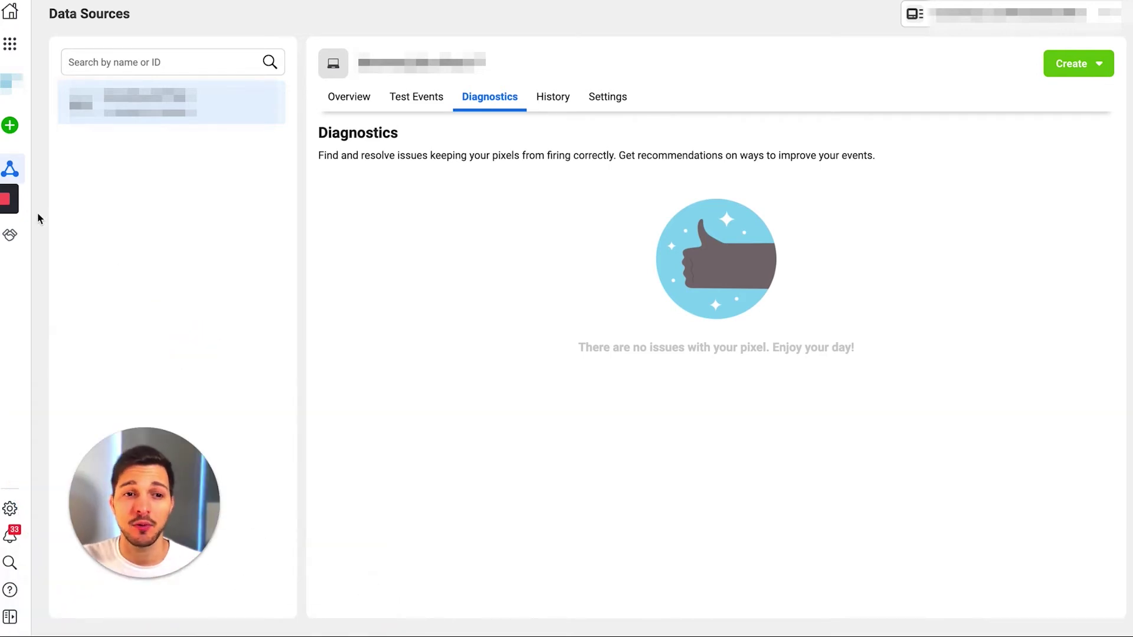
Go to the Custom Conversions page from the expanded left sidebar
mouse_move(25, 207)
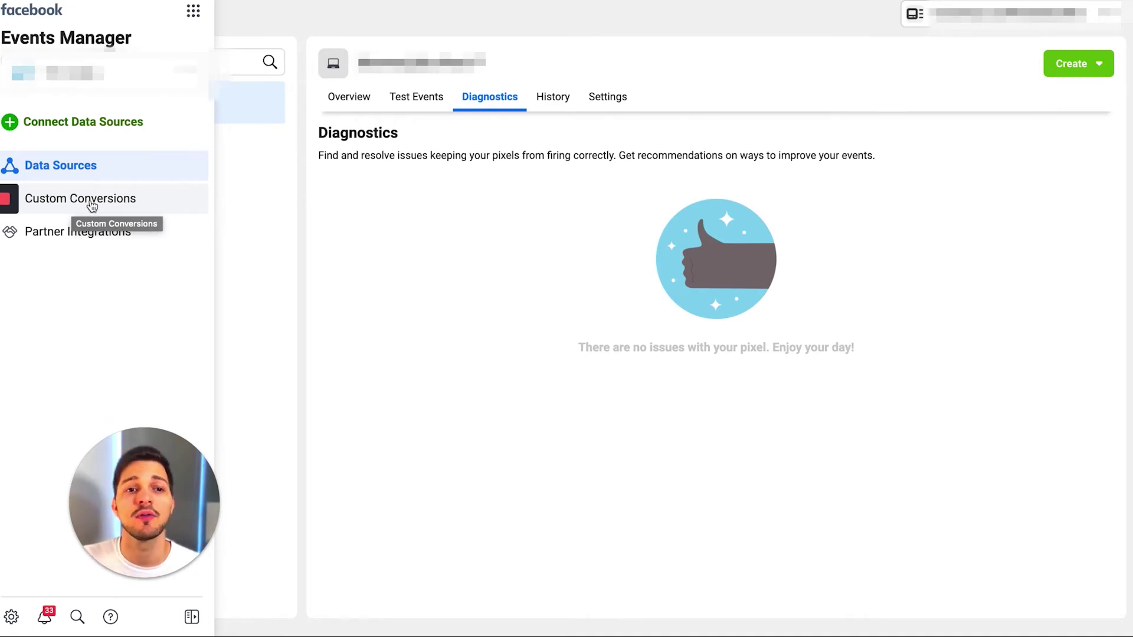
click(112, 208)
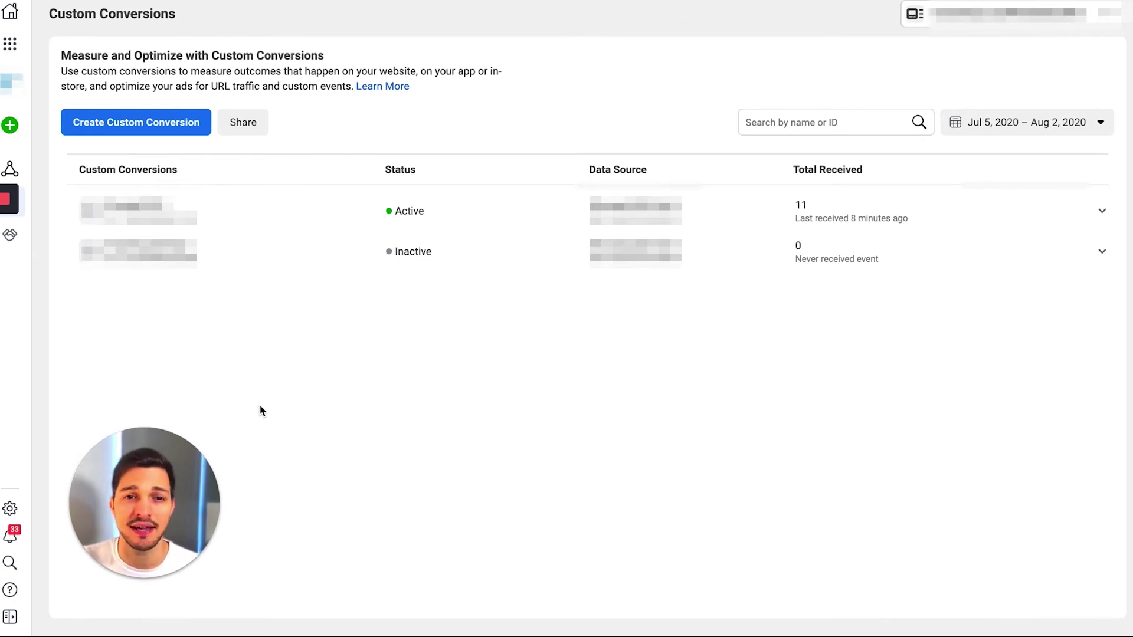
Expand the Inactive New Booked Call conversion and open its Manage settings
right_click(260, 406)
click(217, 395)
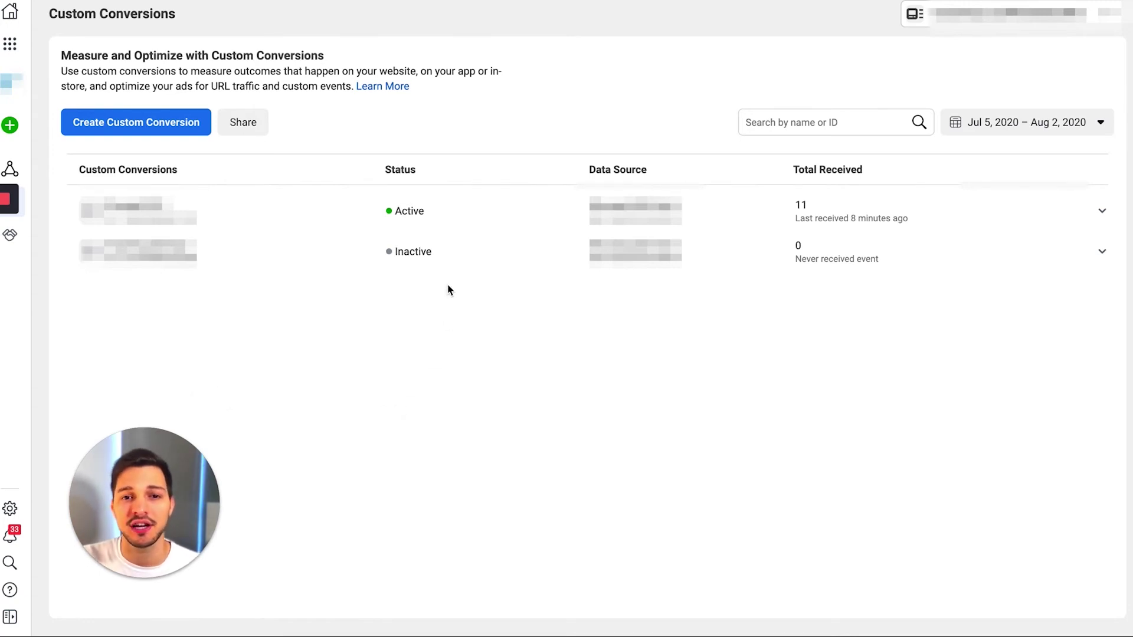
click(430, 340)
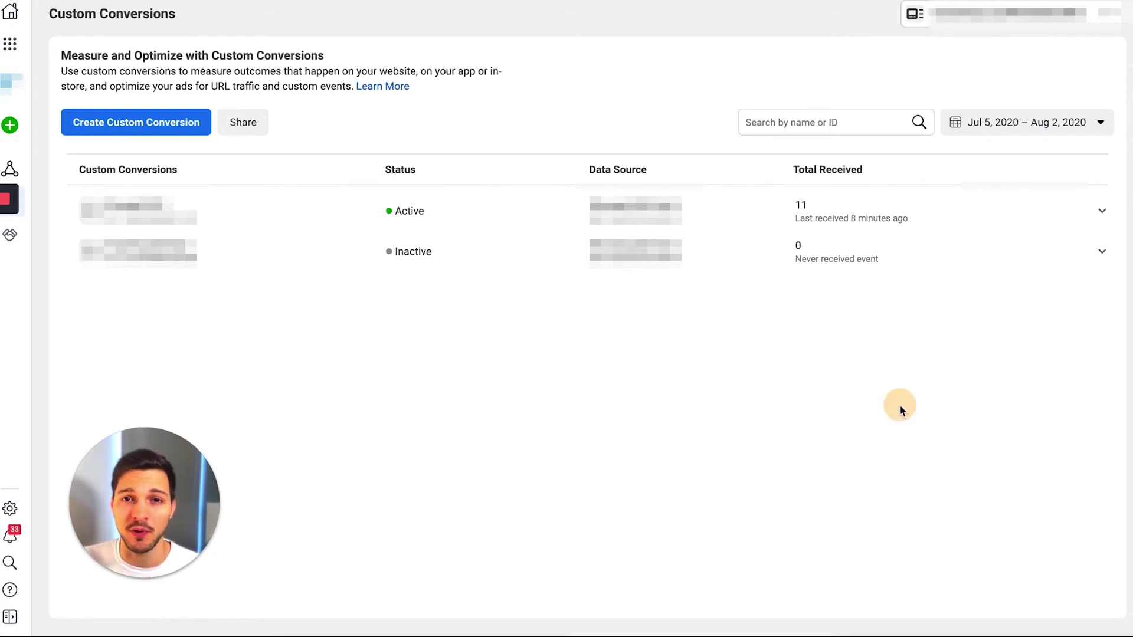
click(1102, 253)
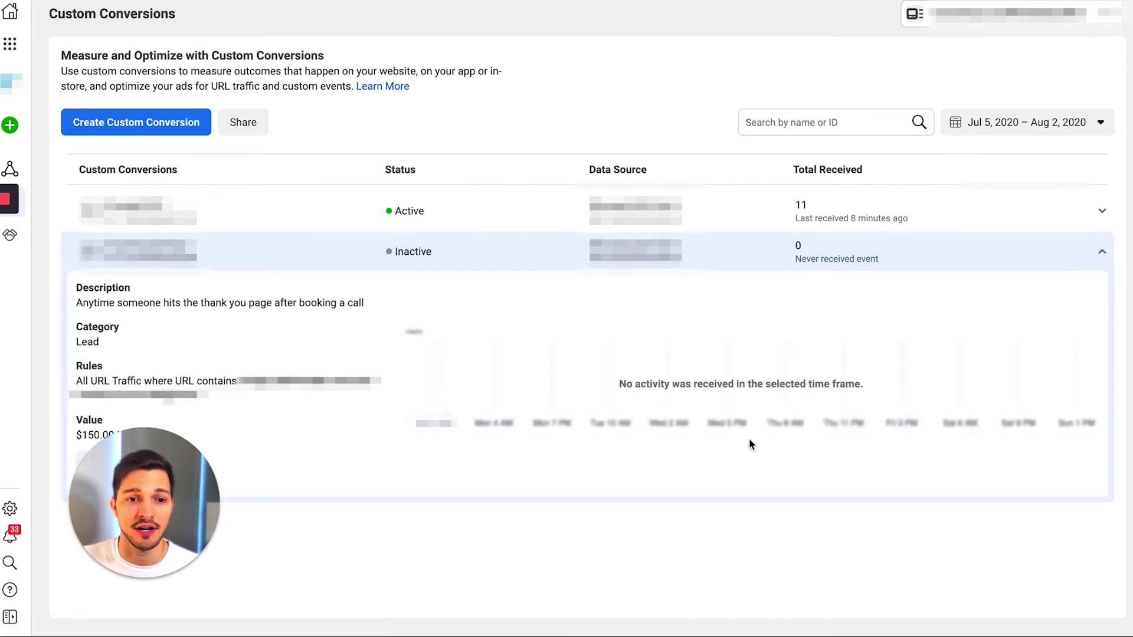
drag(192, 520, 1025, 534)
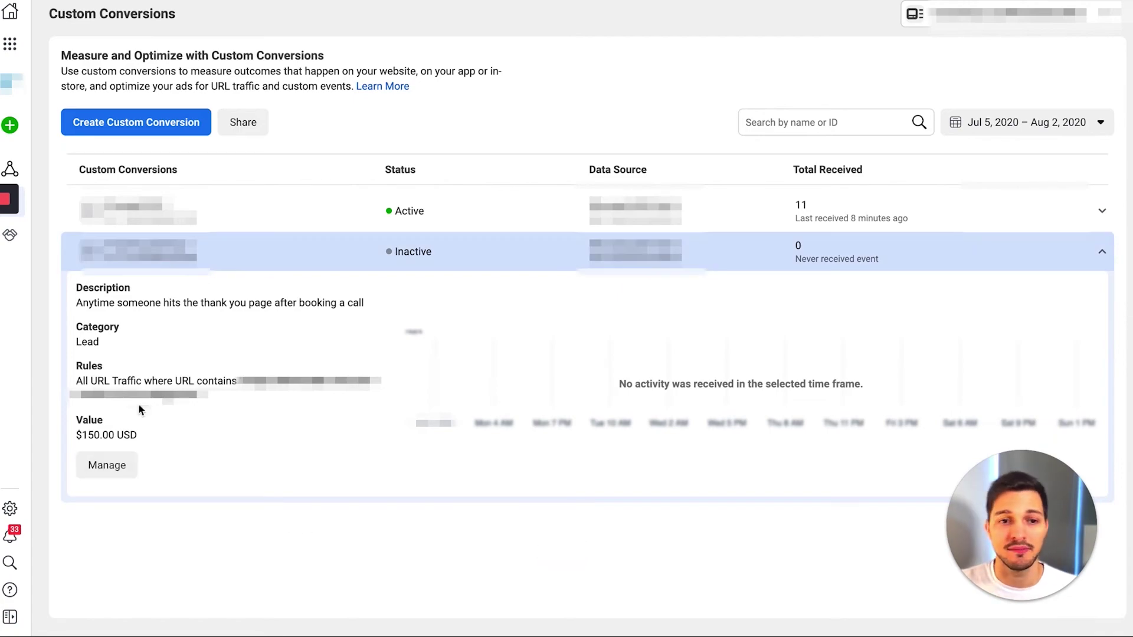
click(115, 465)
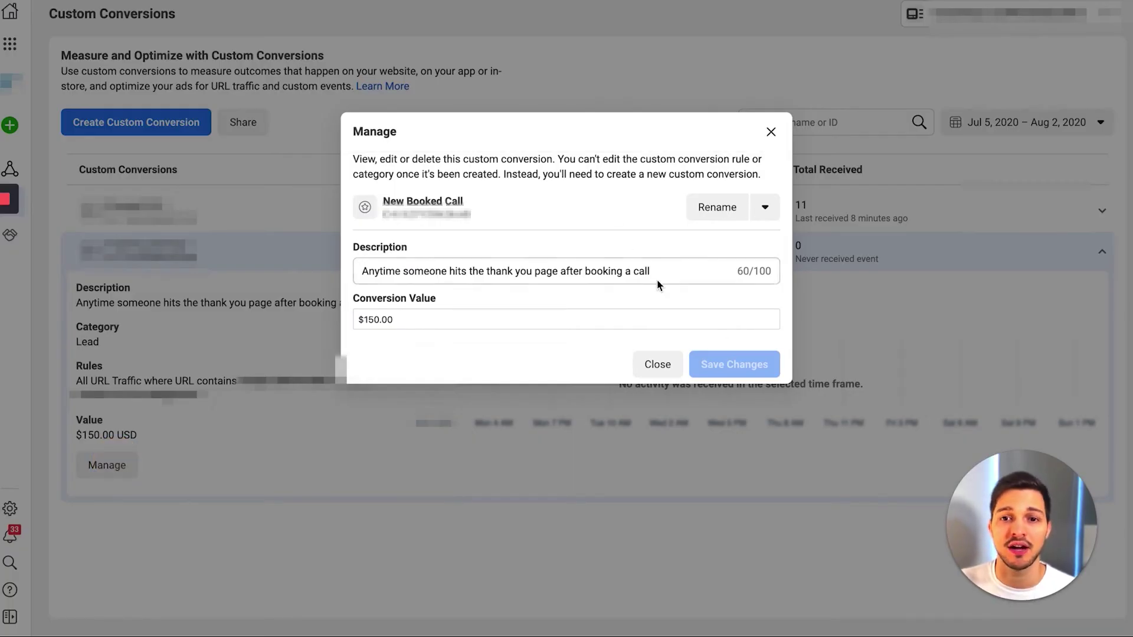